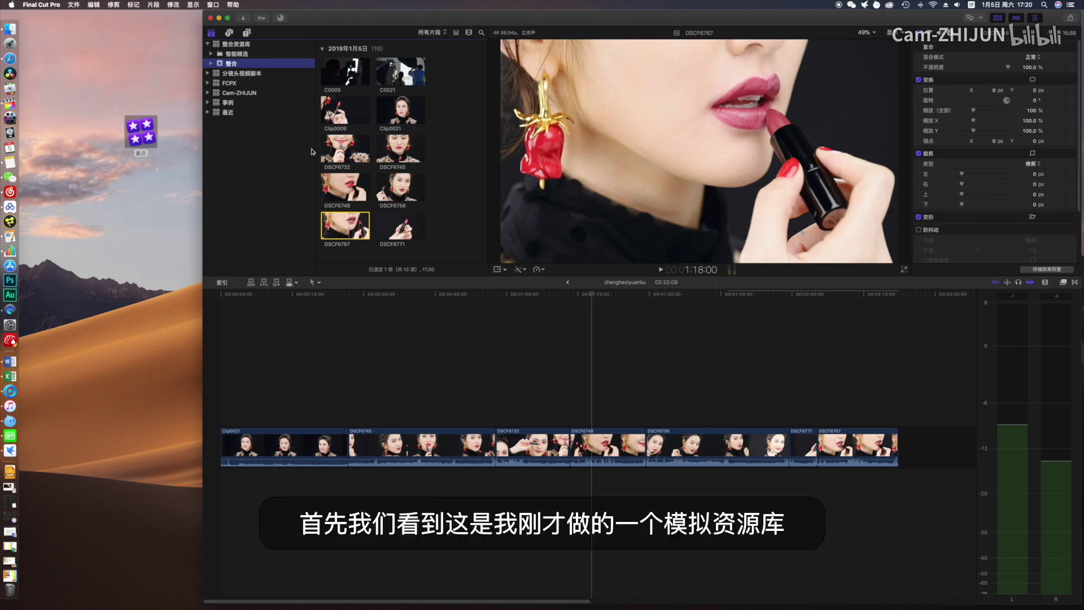
click(271, 62)
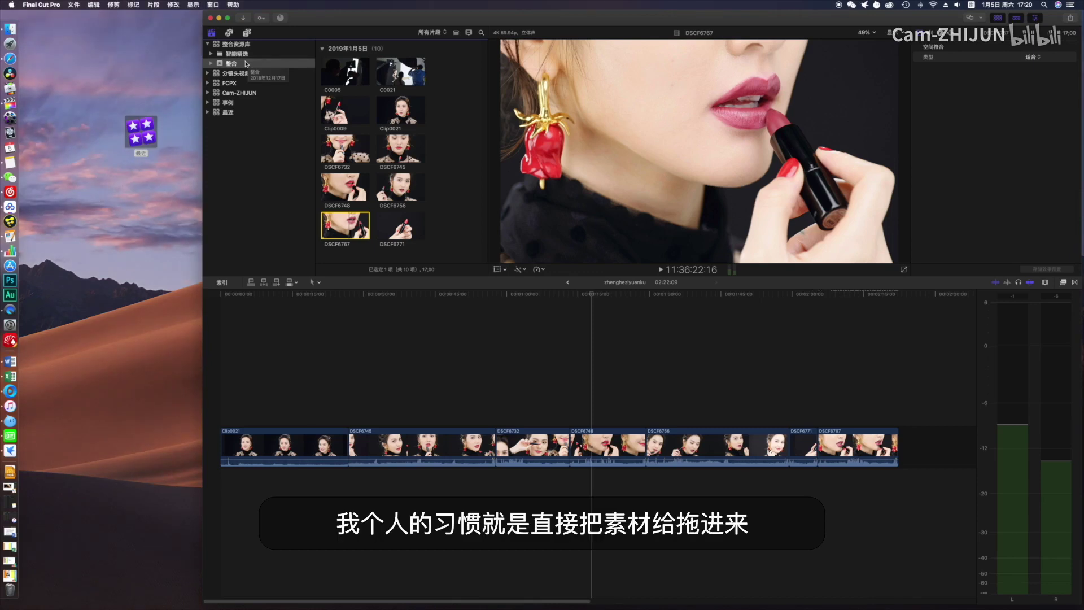
click(436, 308)
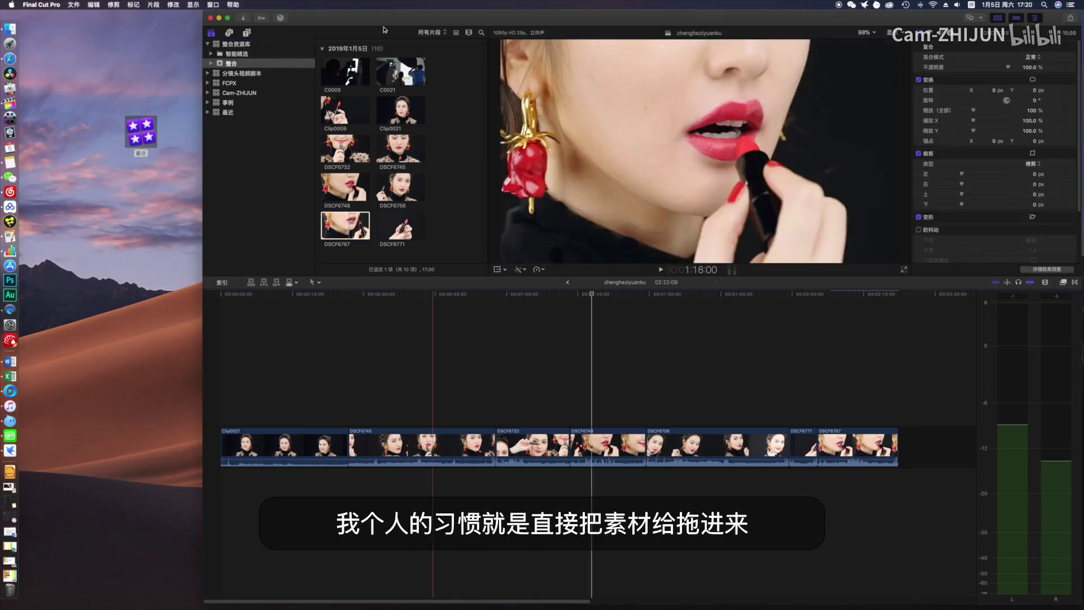
click(405, 87)
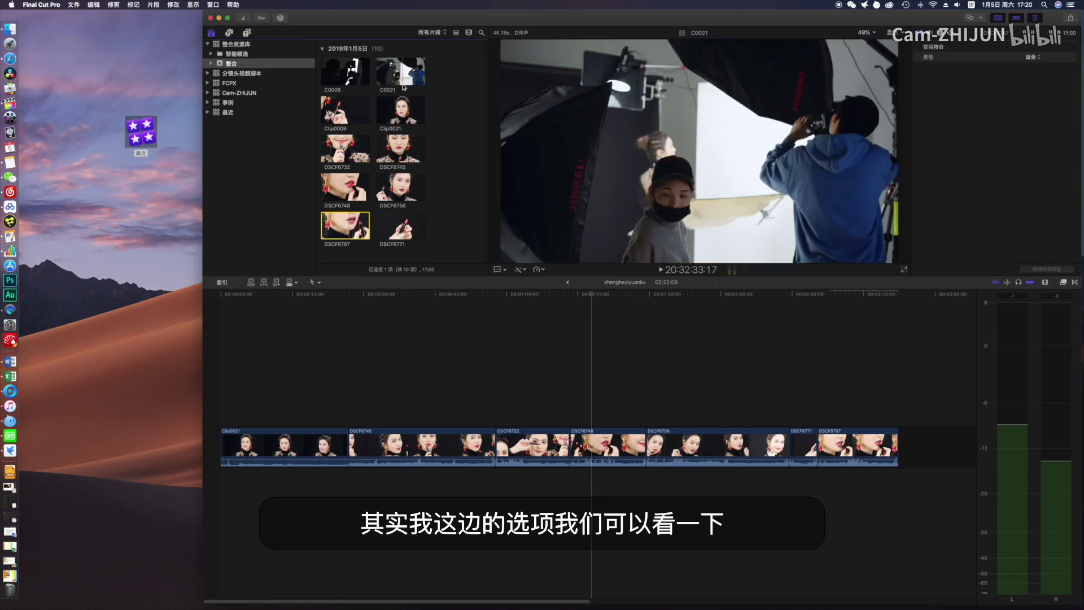
- Review the media import choices for copying files to the library or leaving them in place, and close the import window
click(72, 6)
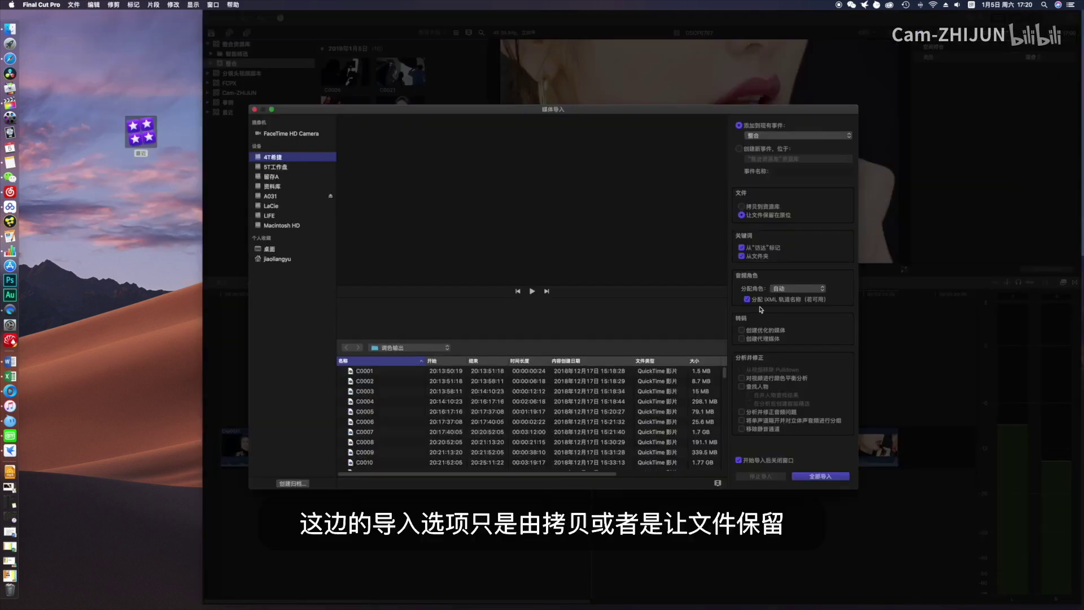
click(750, 207)
click(754, 215)
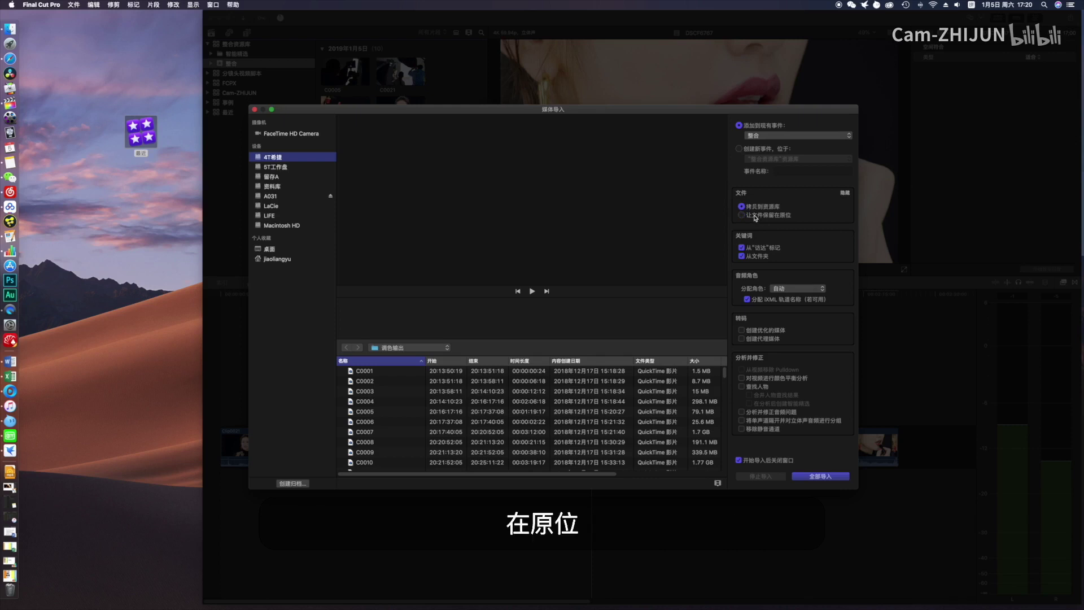
click(256, 110)
- Reveal Clip0021 in Finder, look through its source folder, and close the folder window
click(403, 113)
right_click(408, 112)
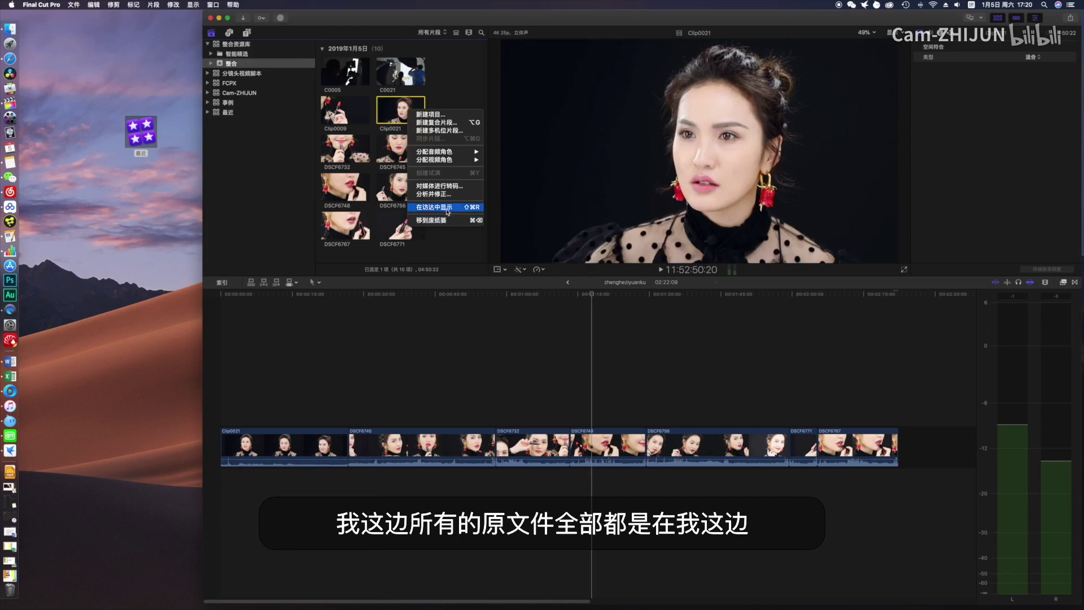
click(446, 207)
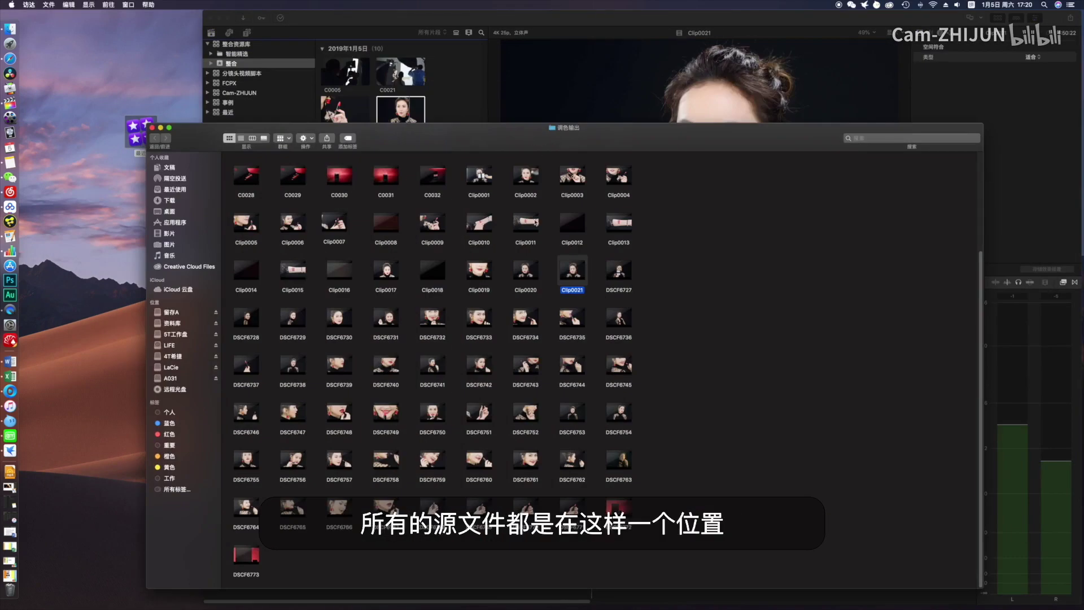
scroll(432, 378, up, 3)
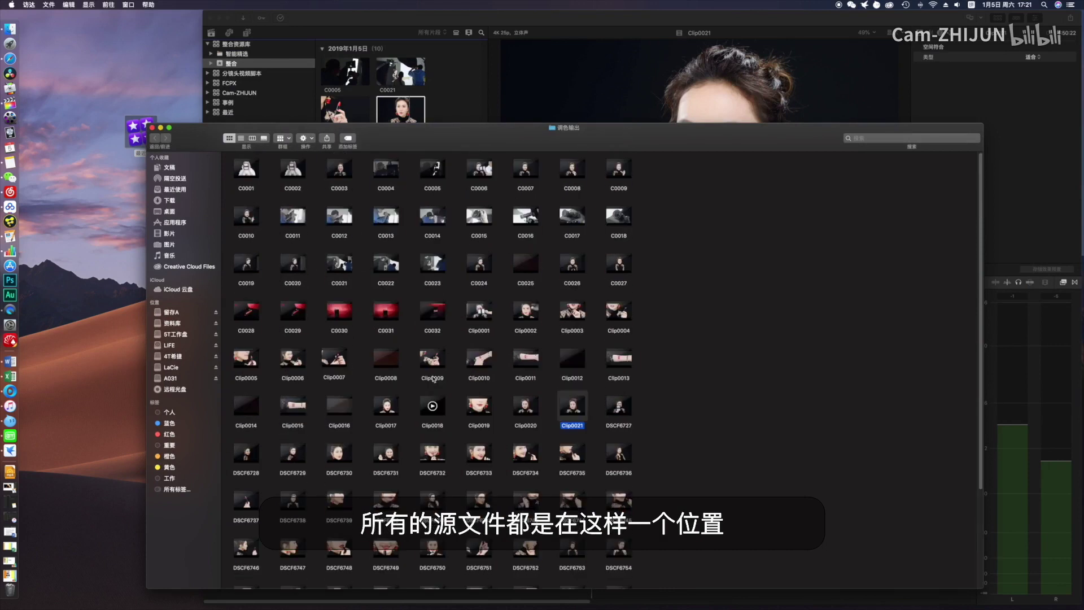
click(151, 128)
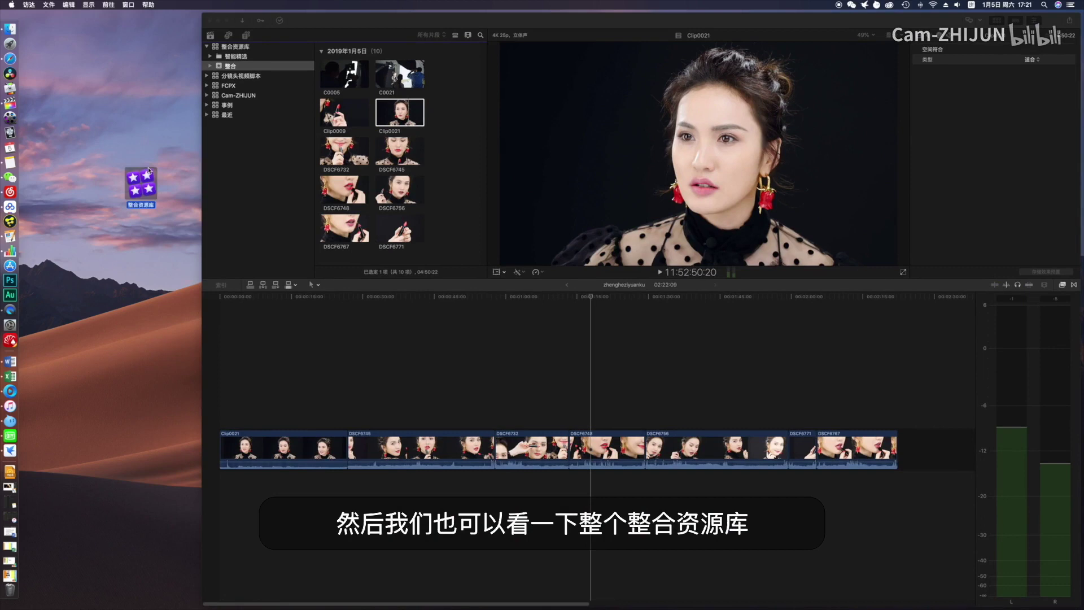
- Preview the 整合资源库 library file on the desktop to check its size
click(143, 191)
key(space)
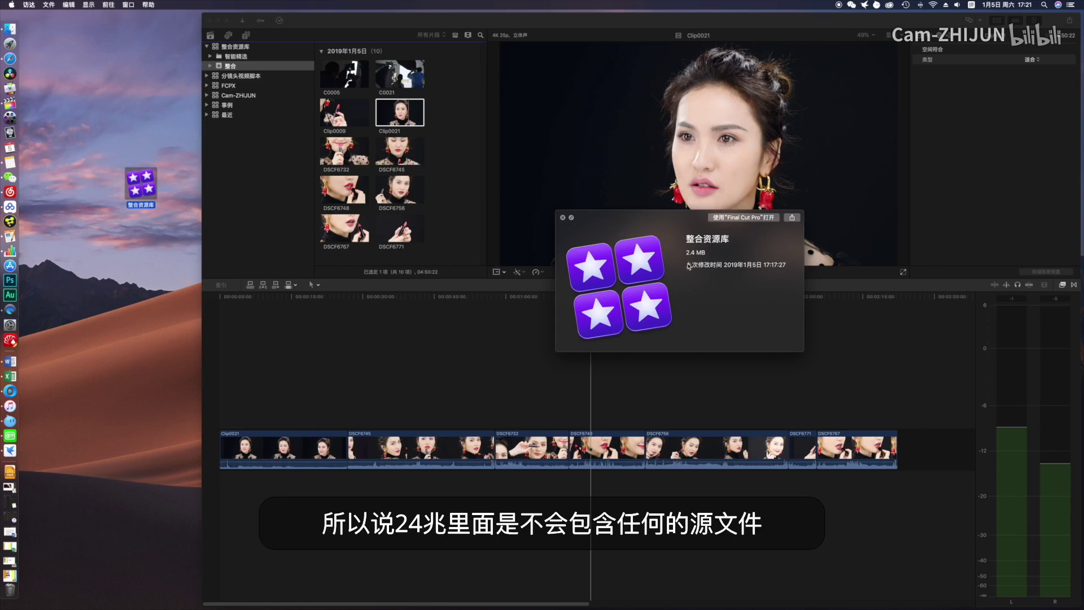
click(566, 218)
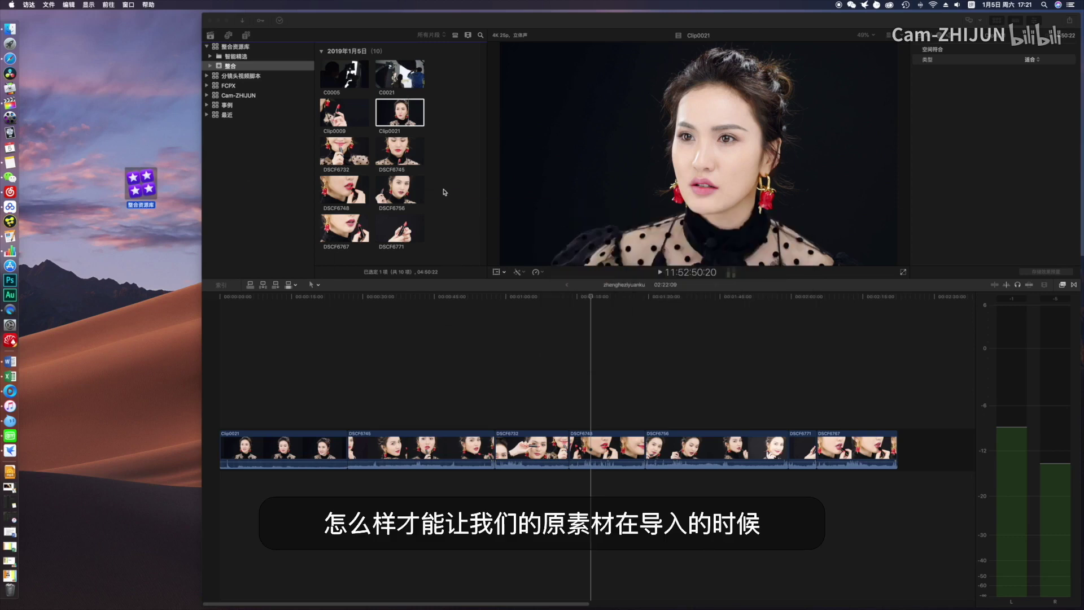
click(398, 150)
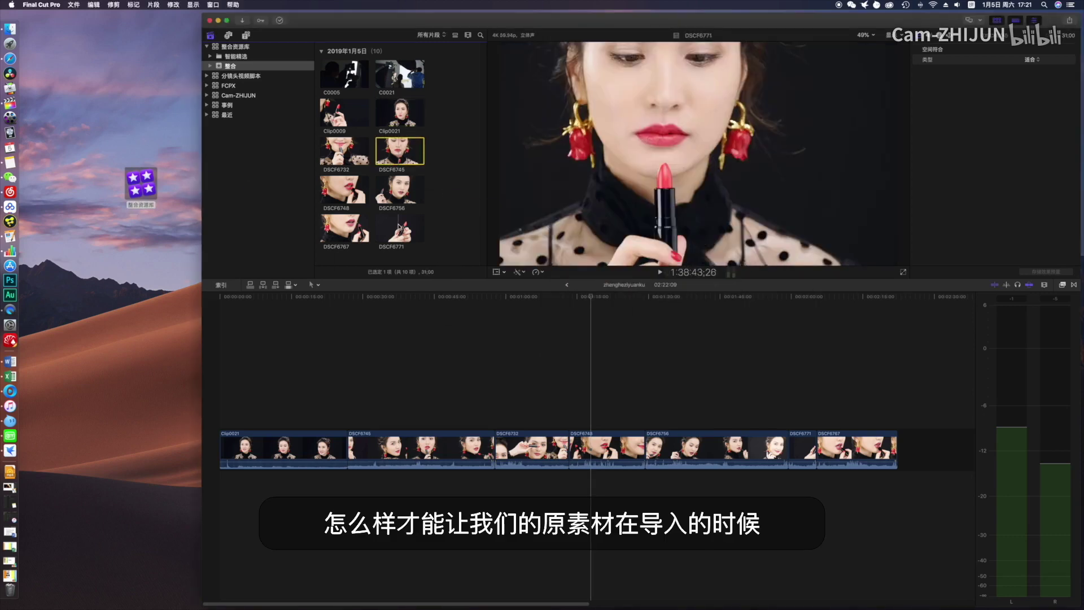
click(399, 151)
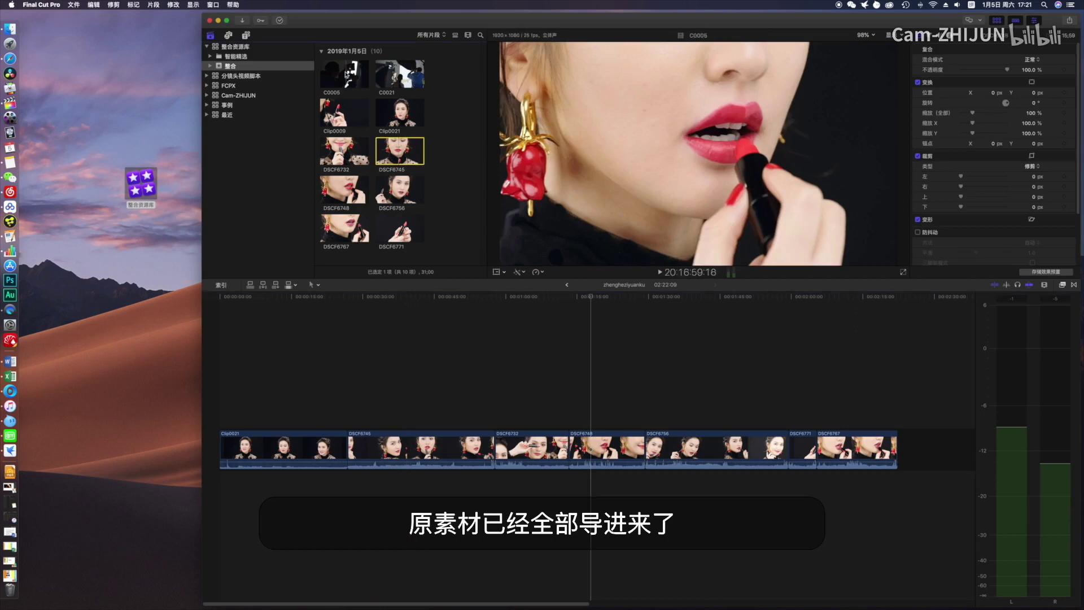
click(401, 392)
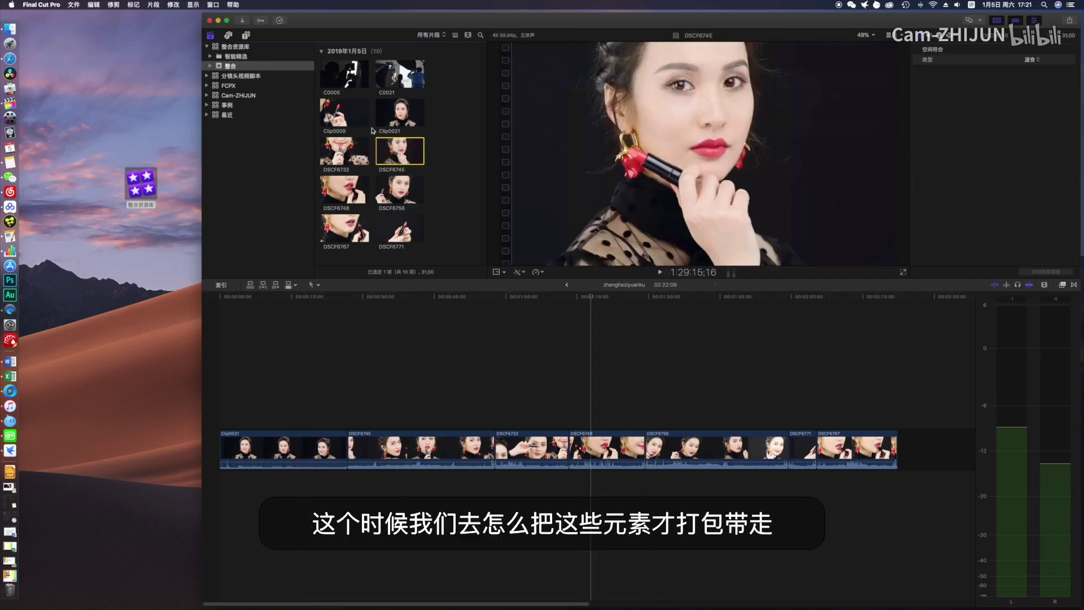
click(399, 151)
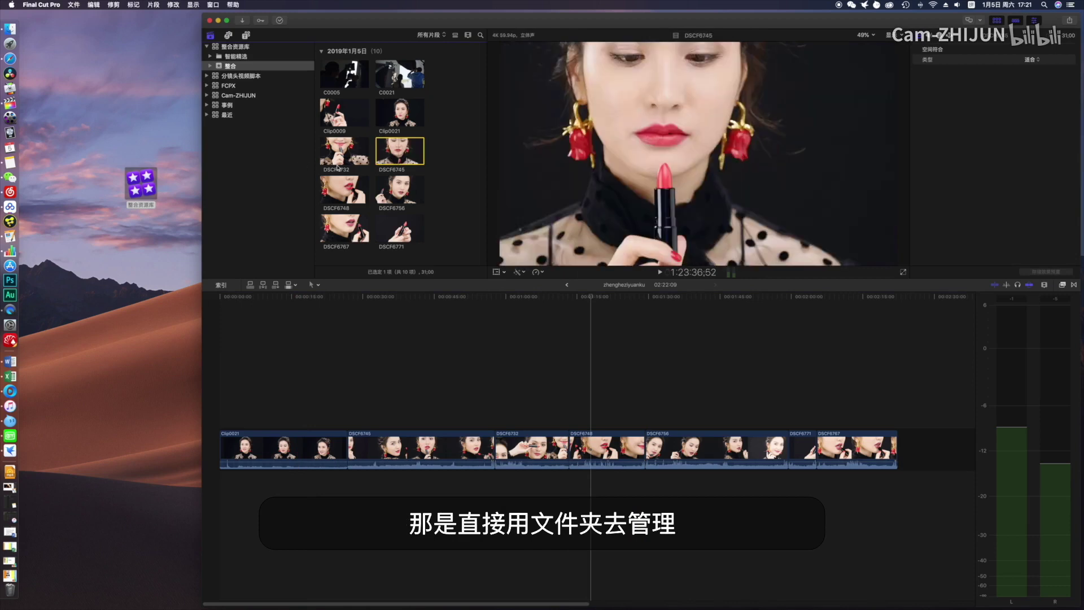
- Consolidate the media of 整合资源库 into the library, leaving out optimized and proxy media
click(226, 48)
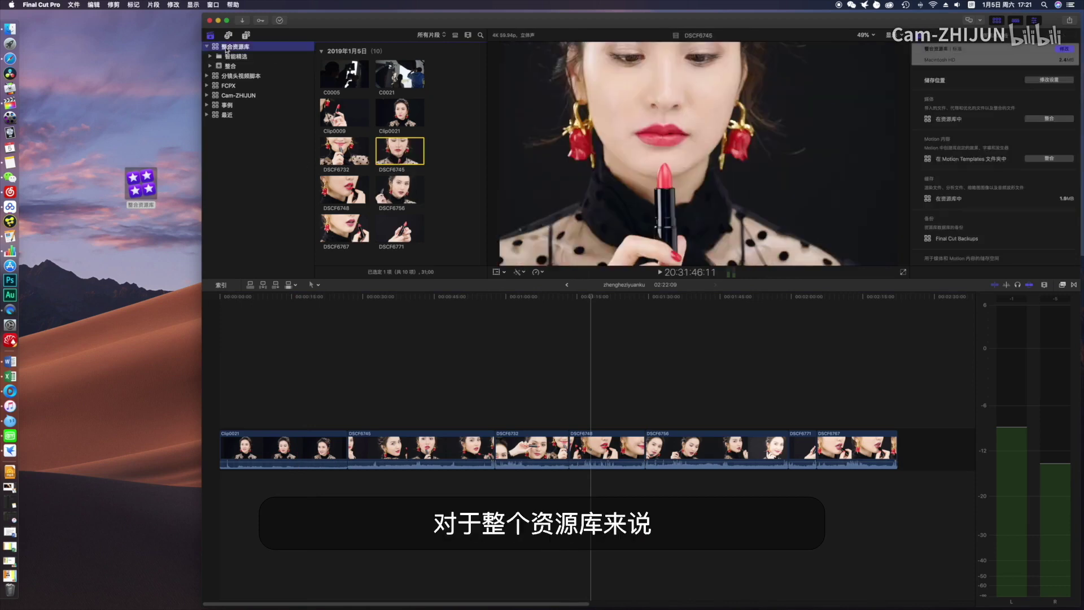
click(250, 58)
click(227, 49)
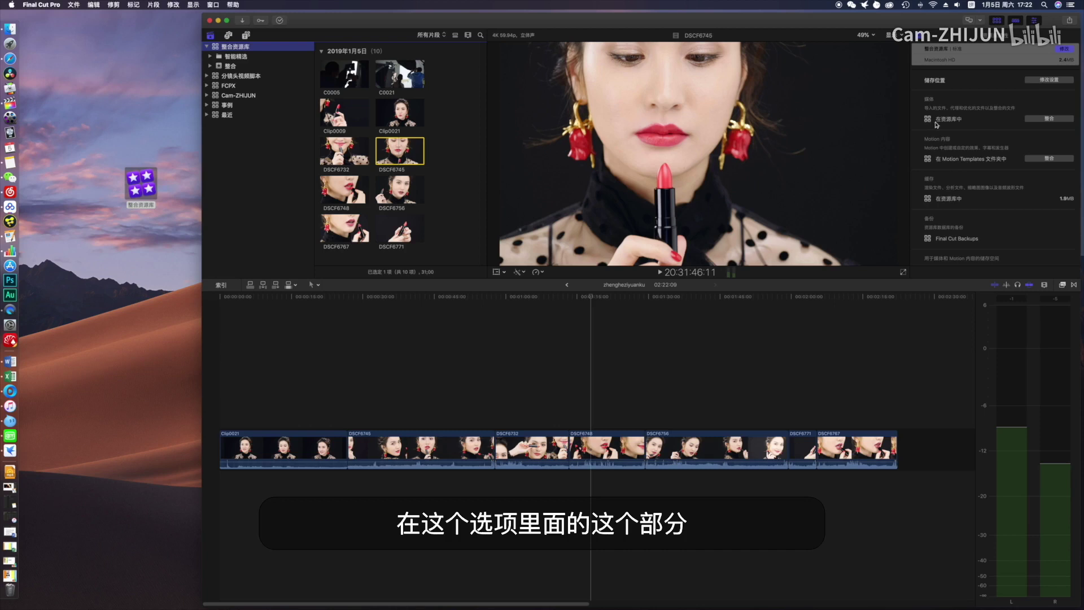
click(1044, 120)
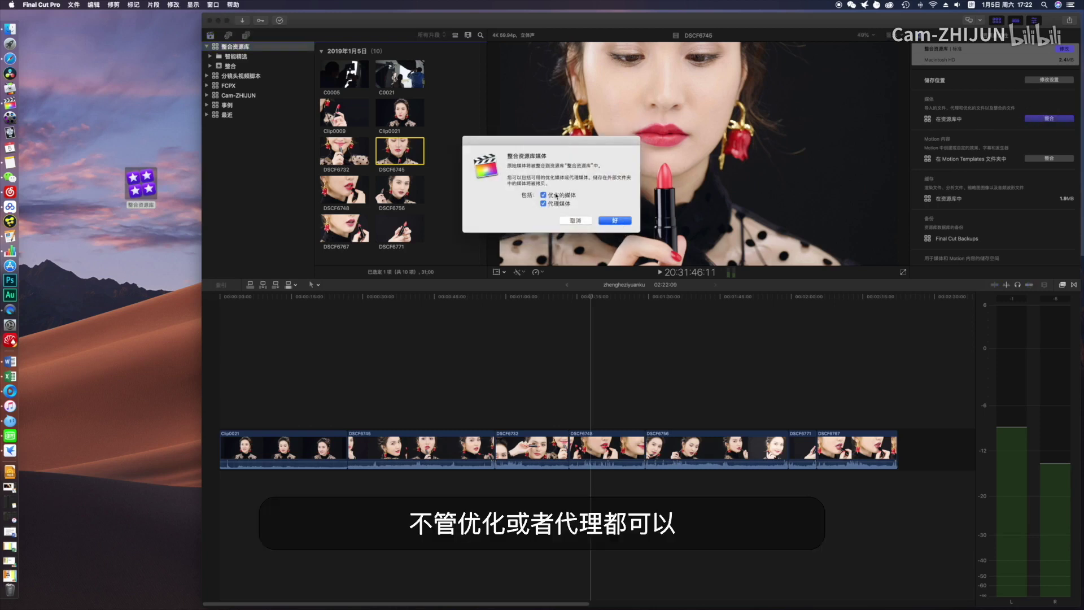
click(555, 196)
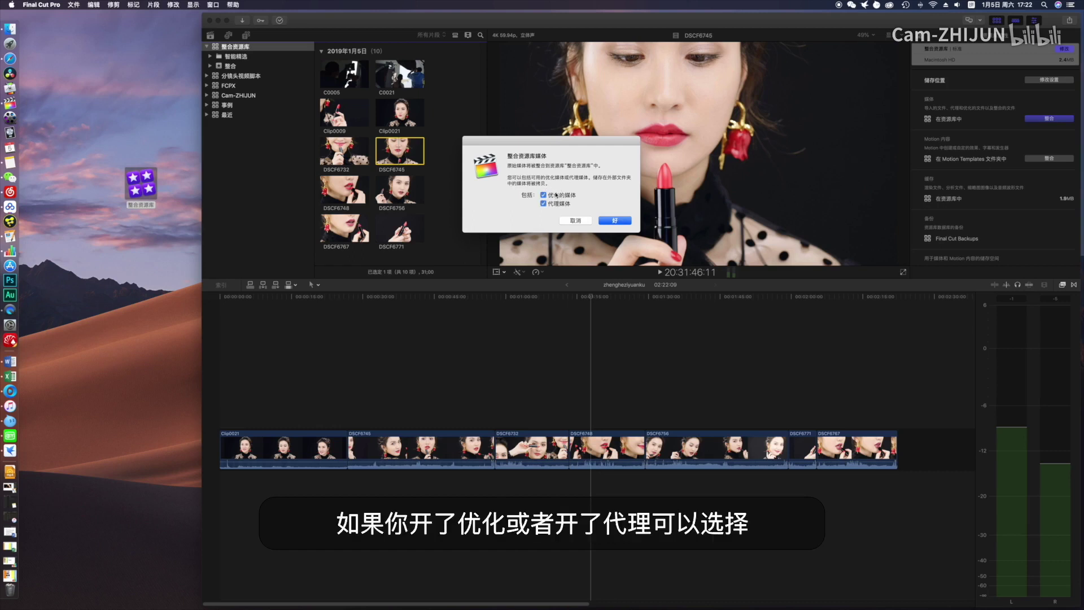
click(556, 203)
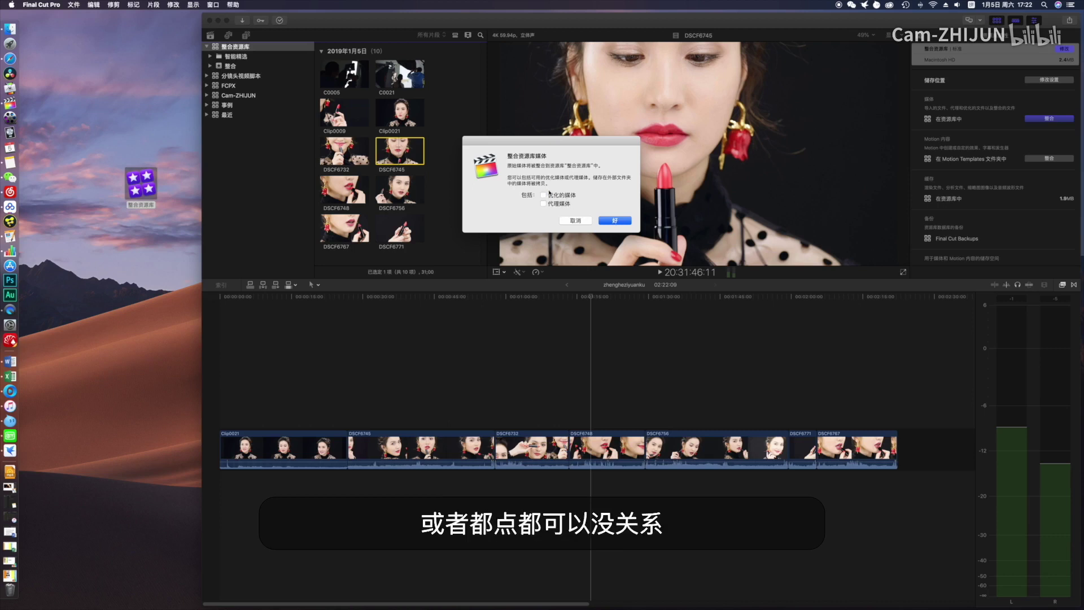
click(610, 220)
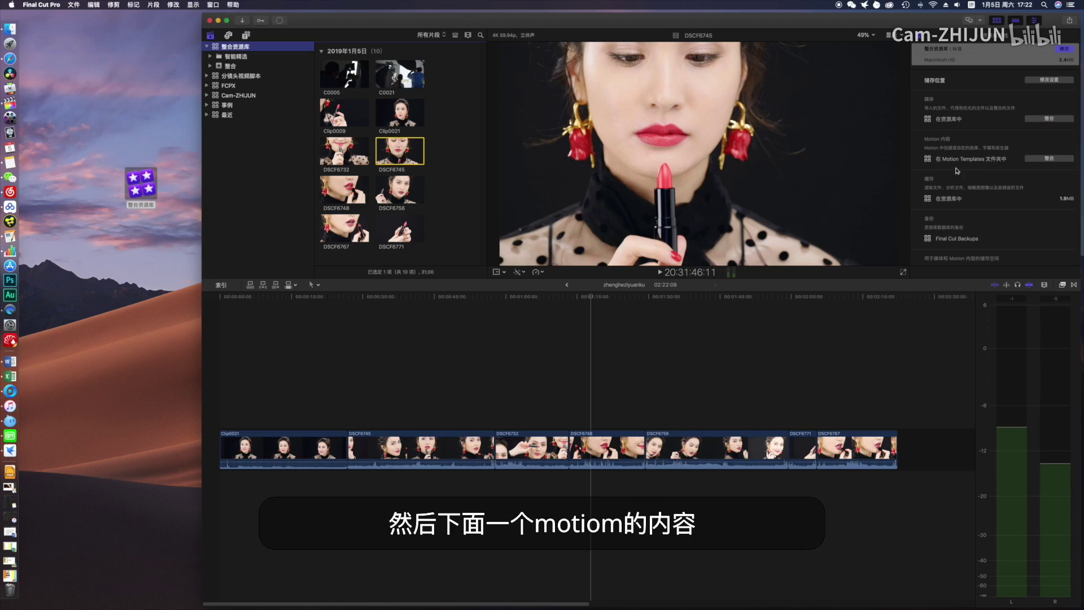
- Try to consolidate the Motion content of 整合资源库
click(1049, 160)
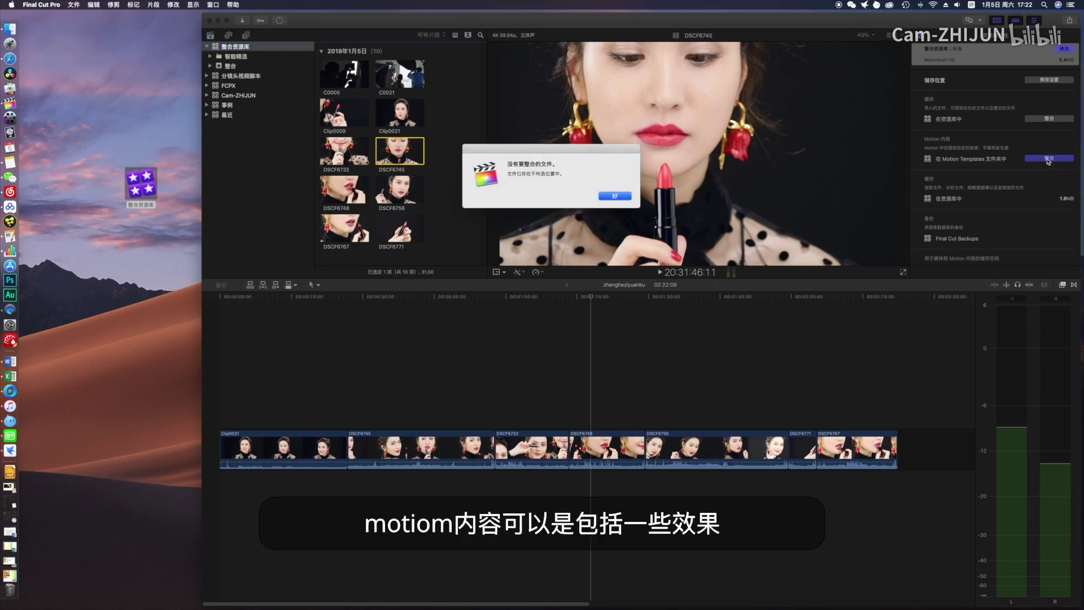
click(630, 198)
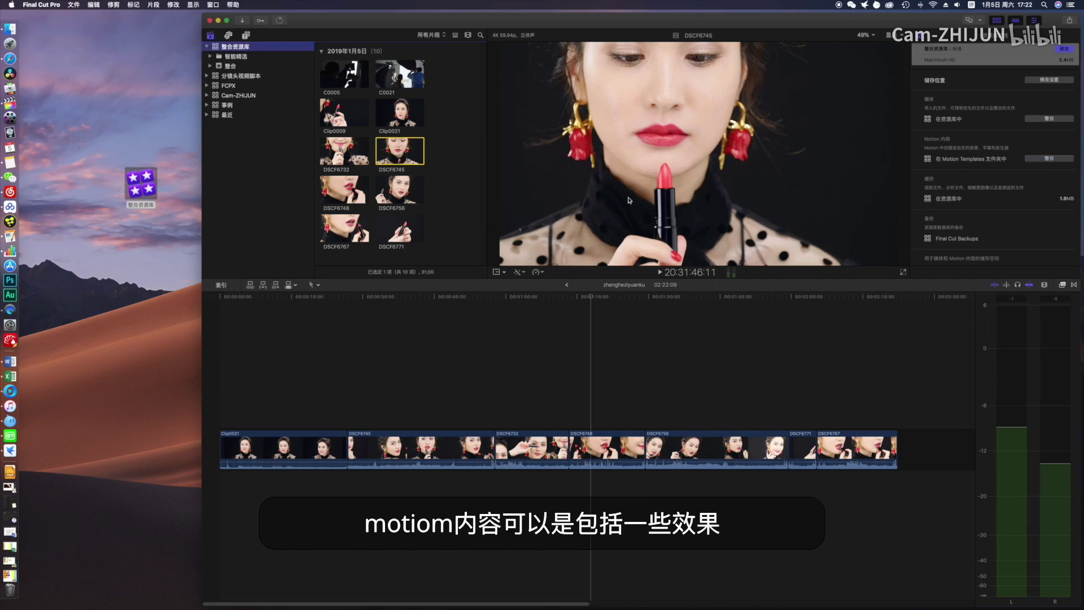
click(1053, 158)
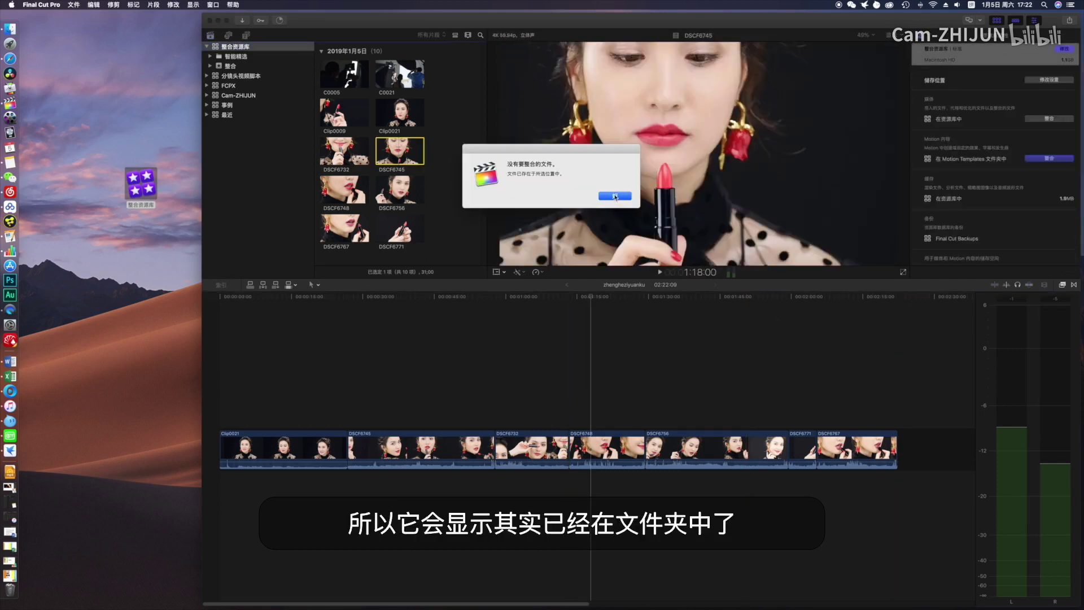
click(608, 197)
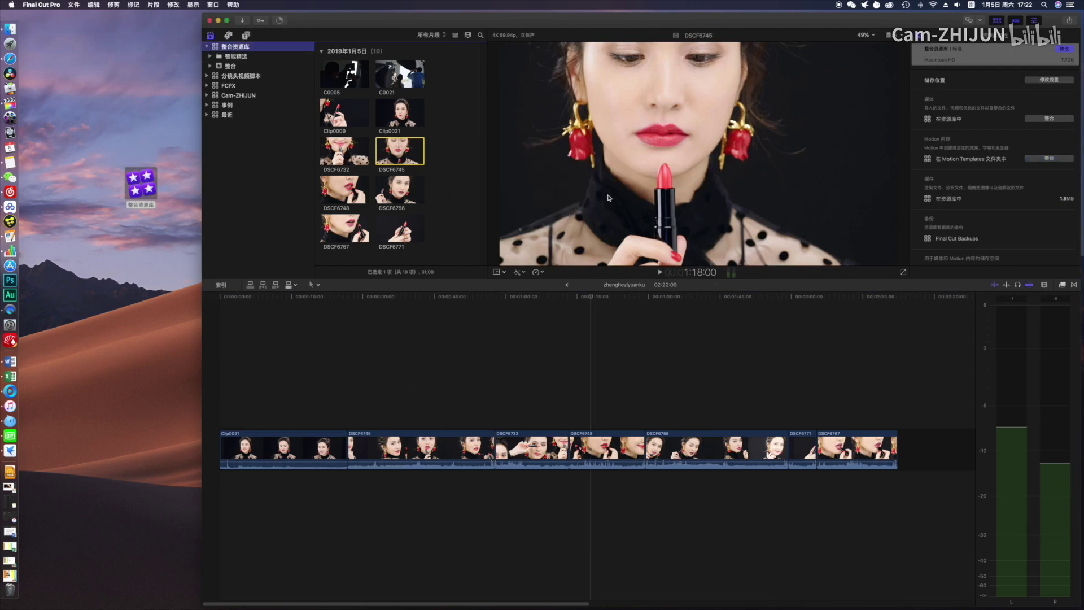
- Check the progress of the library media consolidation under media management in the background tasks
click(279, 22)
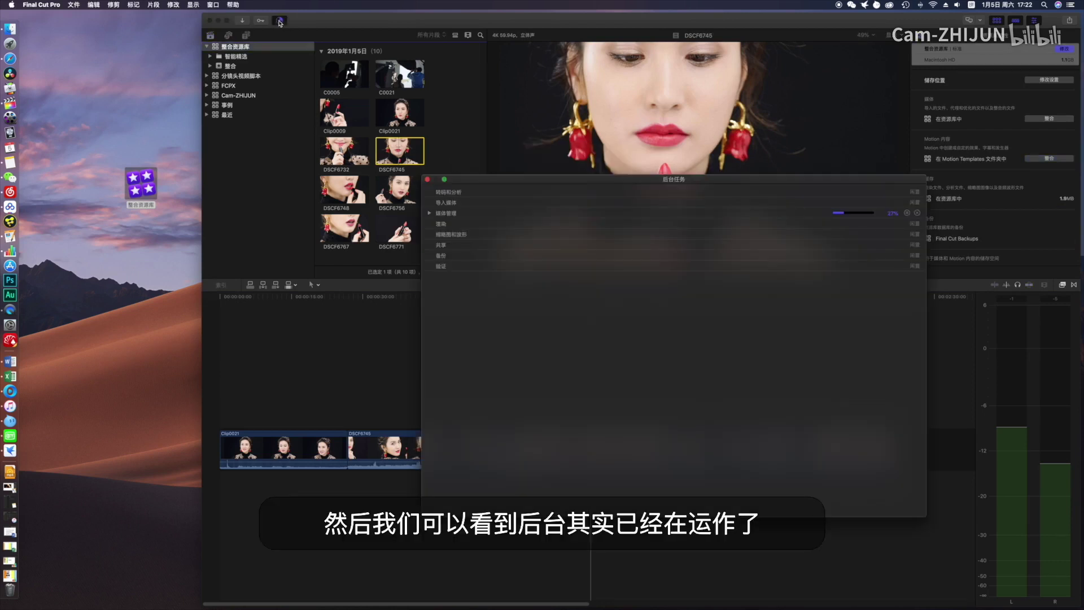
click(430, 213)
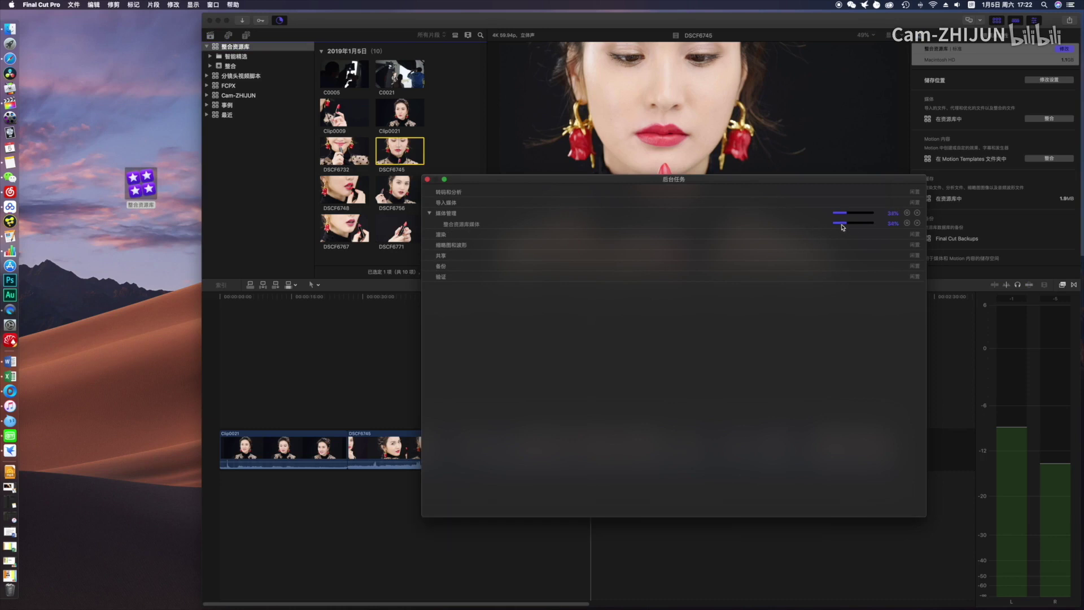
click(427, 180)
- Preview the 整合资源库 file on the desktop again to recheck its size during consolidation
click(152, 192)
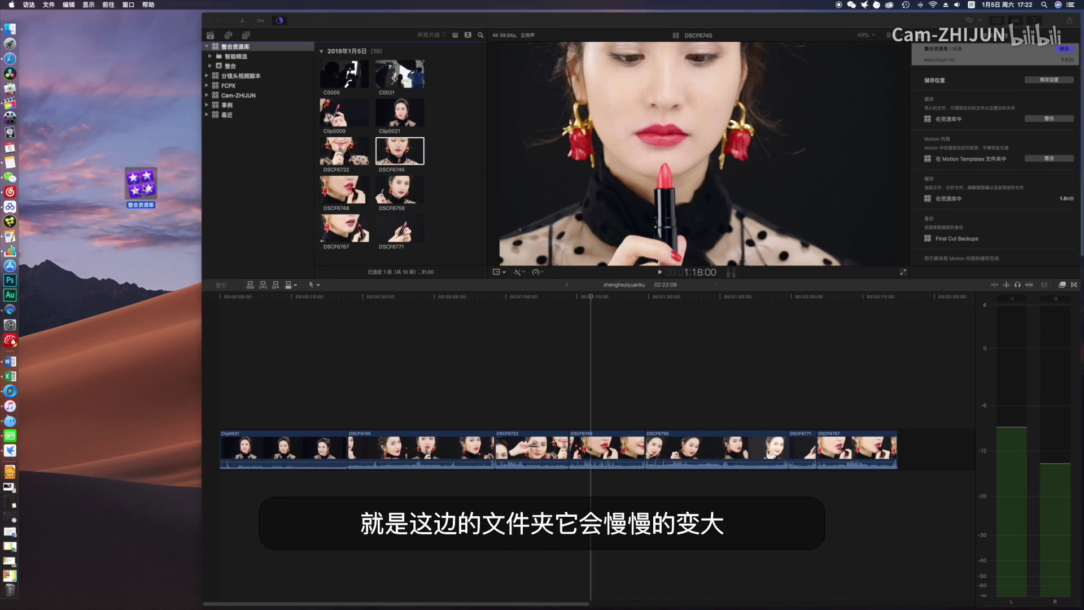
key(space)
key(space)
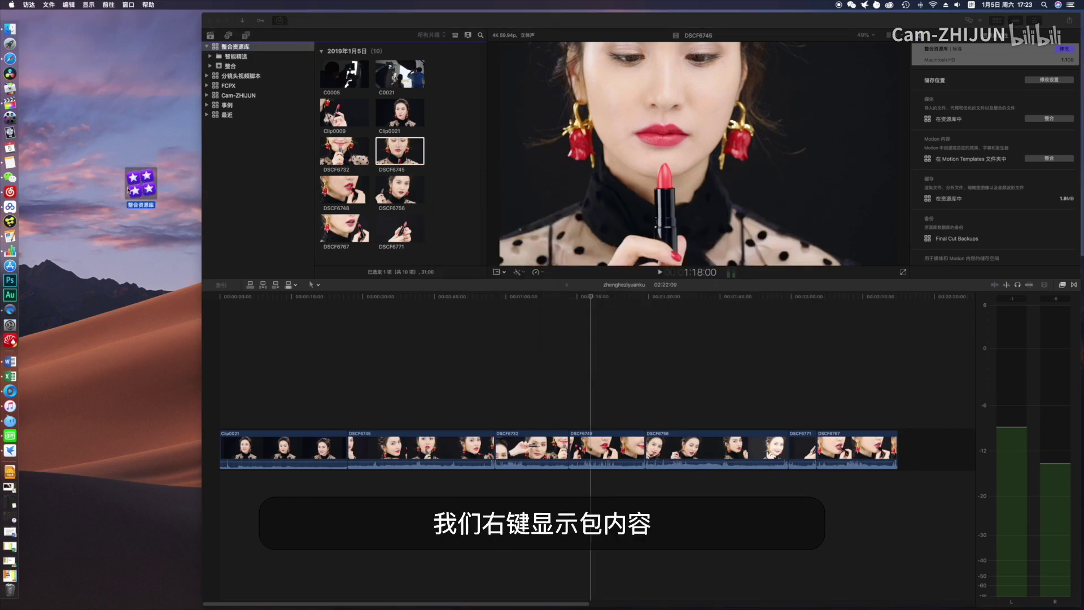
- Show the package contents of 整合资源库 and examine the clips in the Original Media folder inside the 整合 event folder
right_click(134, 175)
click(174, 205)
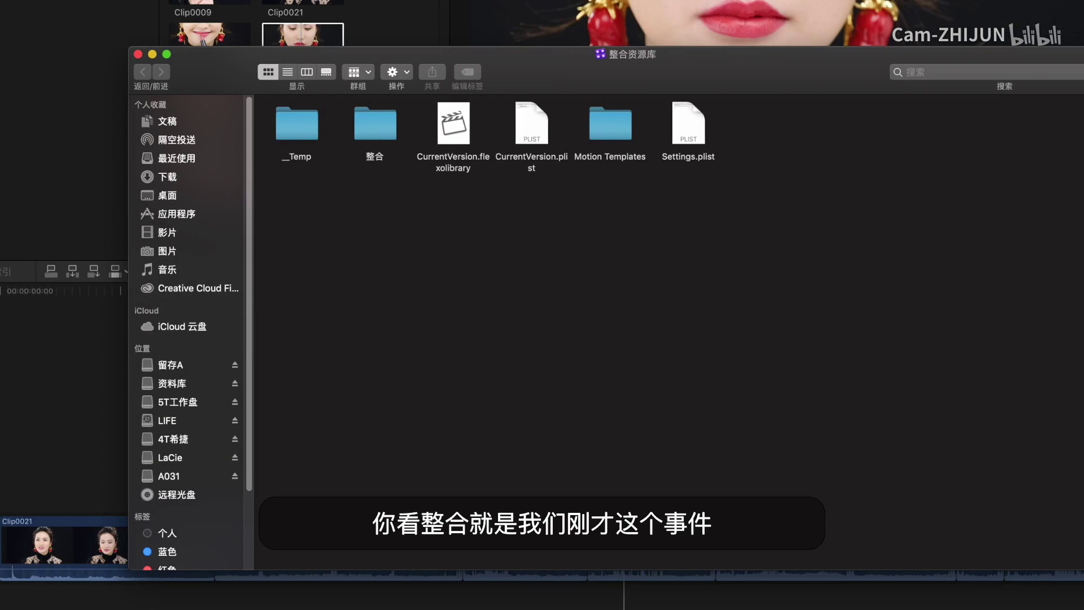
double_click(386, 134)
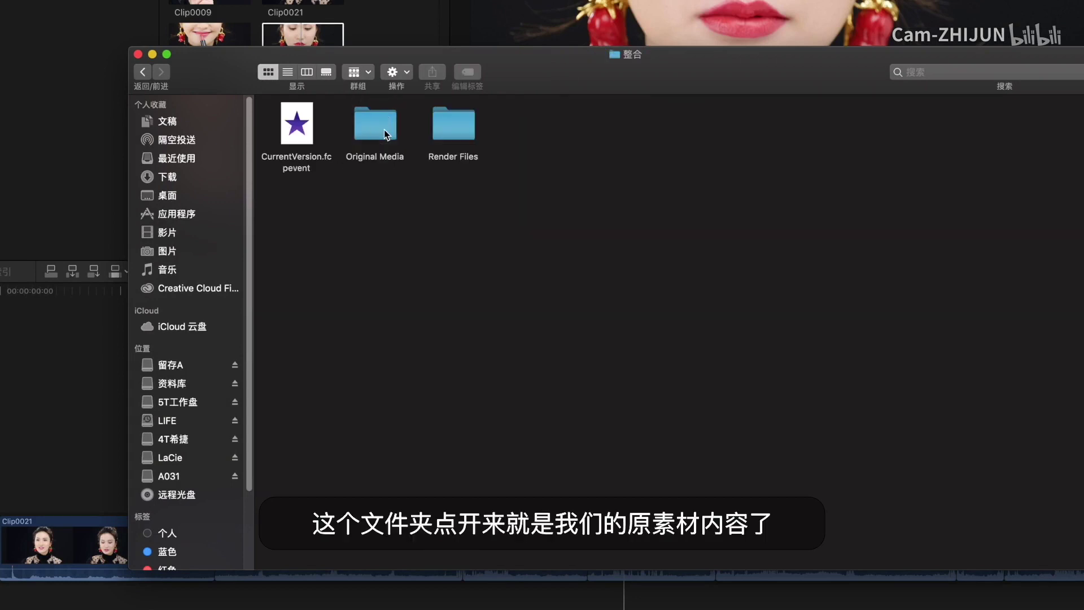
click(369, 136)
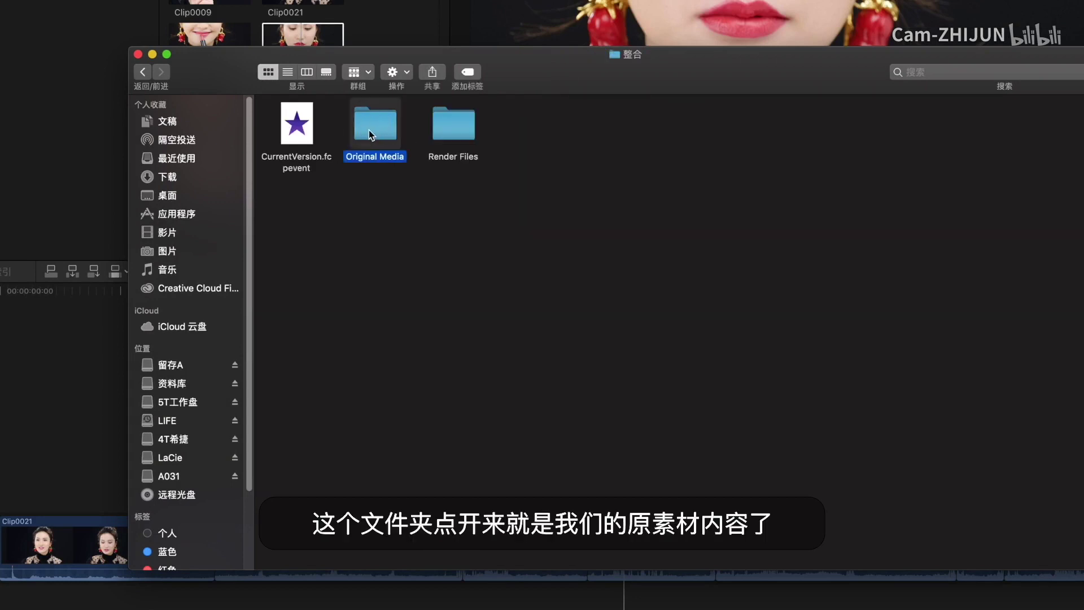
double_click(370, 135)
click(313, 132)
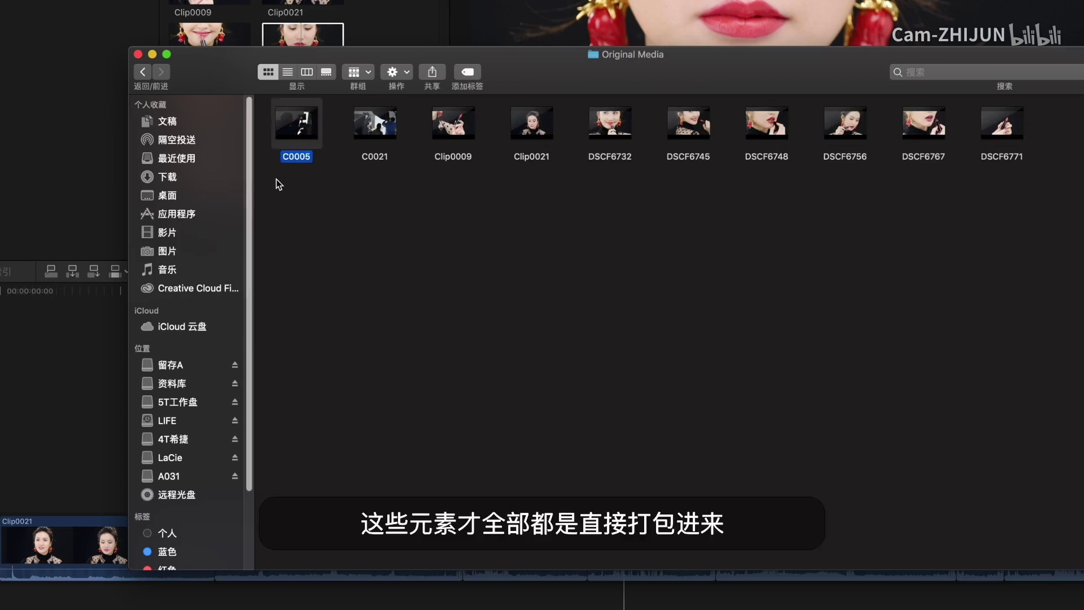
drag(1042, 223, 366, 287)
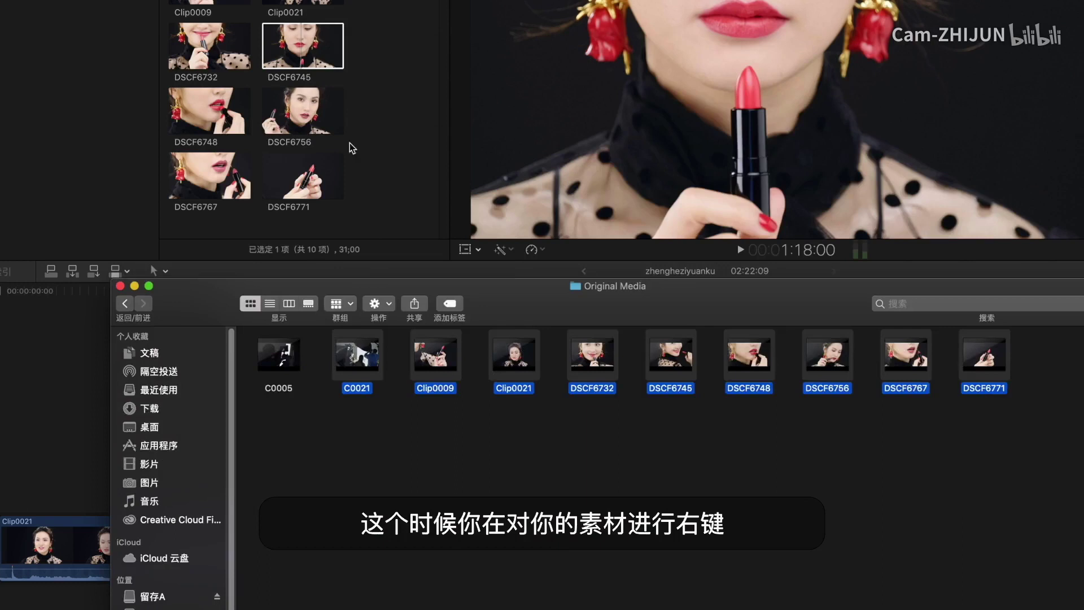
- Reveal browser clip DSCF6745 in Finder to check where its source file is stored
click(353, 81)
right_click(308, 45)
click(376, 210)
drag(645, 224, 400, 285)
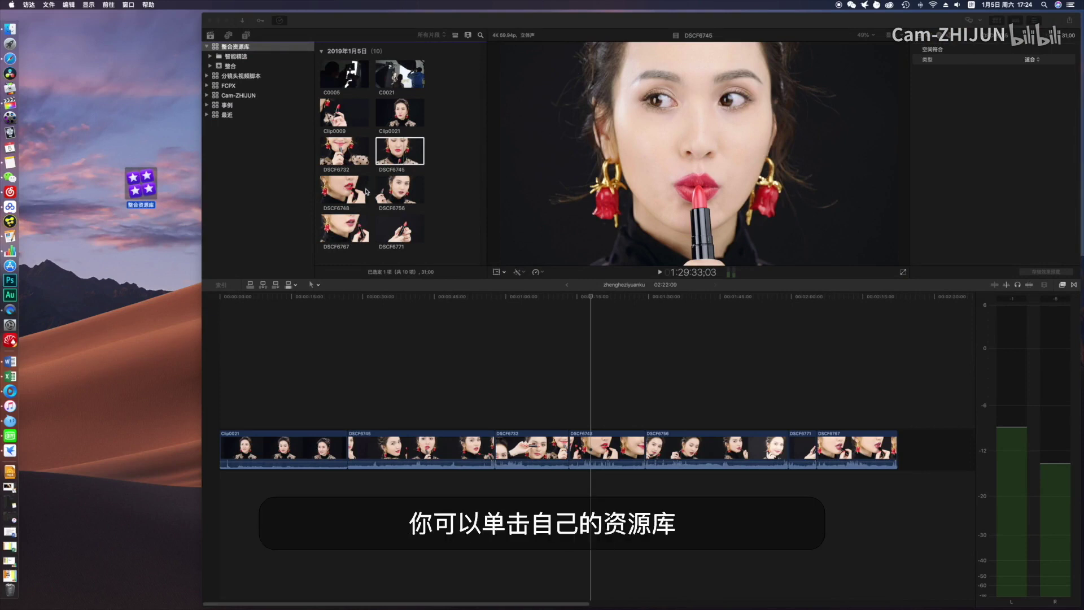
- Select the 整合资源库 library and bring up the installed effects next to the project timeline
click(243, 48)
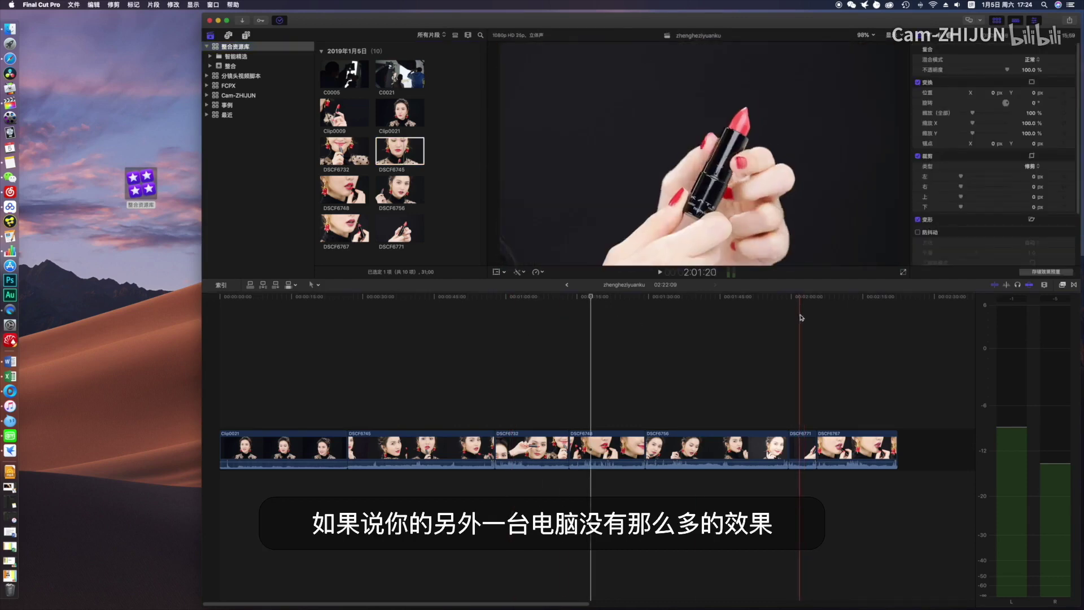
click(1062, 284)
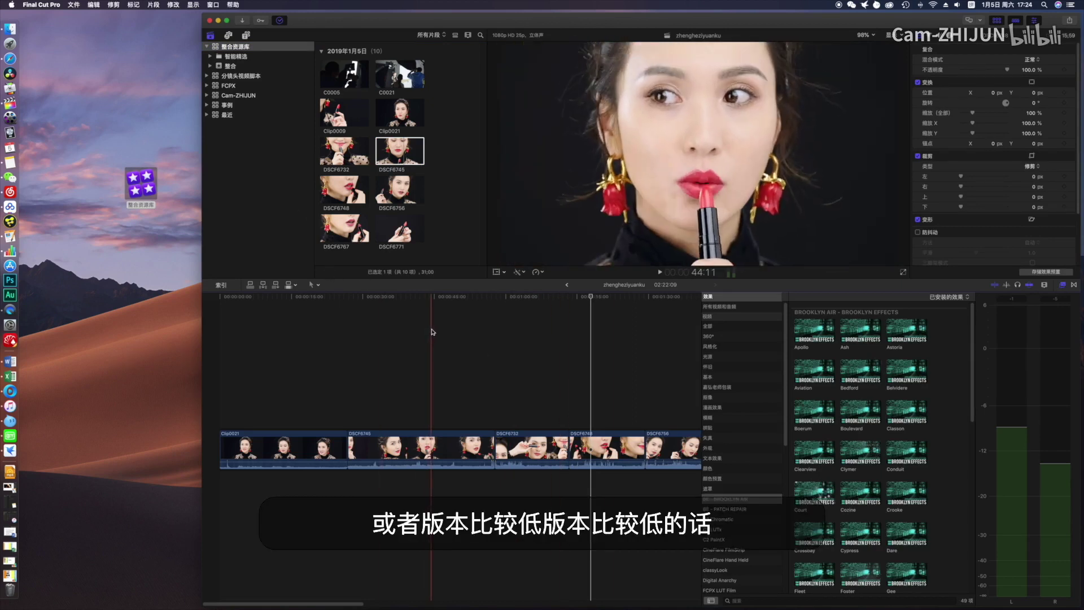
click(360, 247)
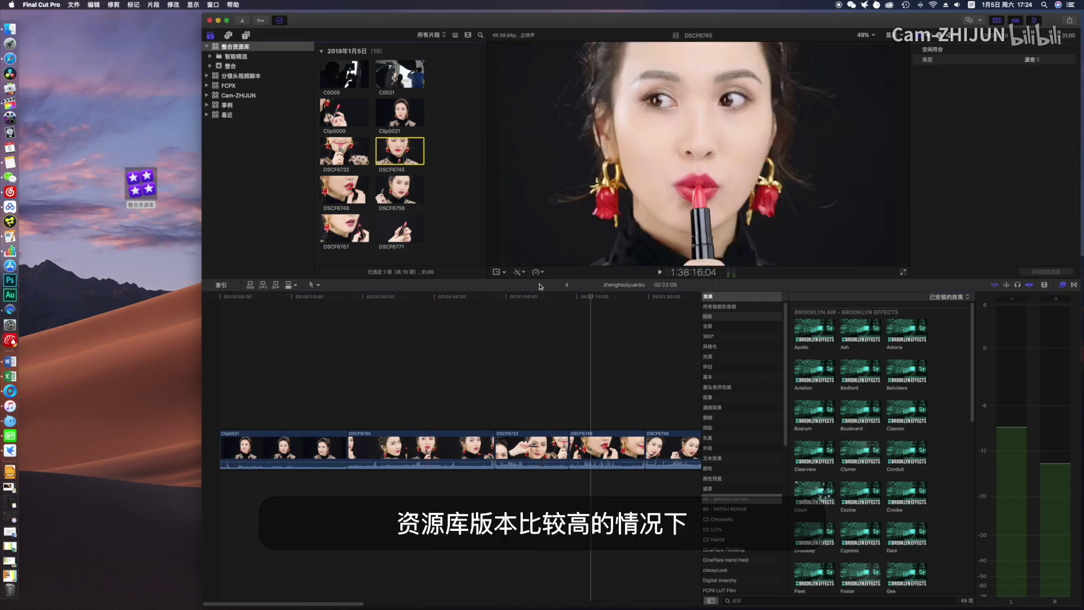
- Try a cross dissolve at the edit point between timeline clips DSCF6745 and DSCF6732, and delete it again
click(613, 373)
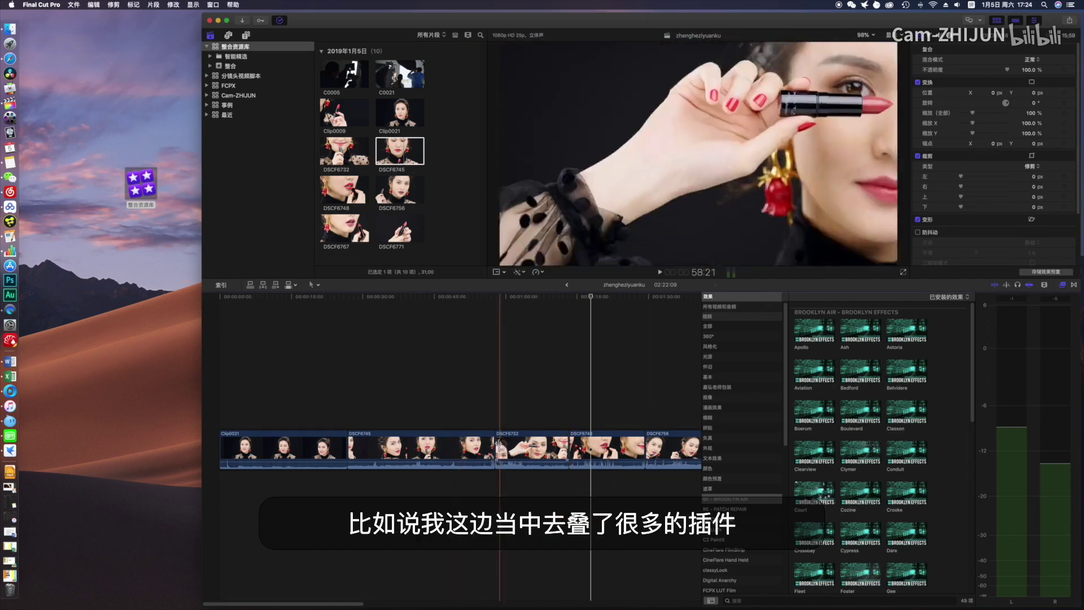
key(super+t)
key(Return)
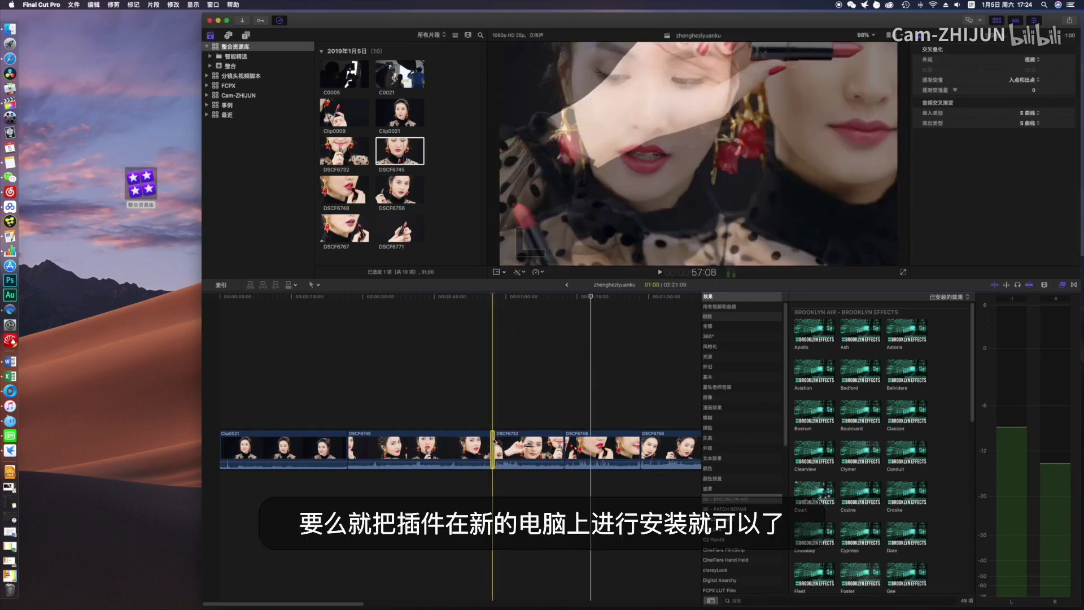
key(Delete)
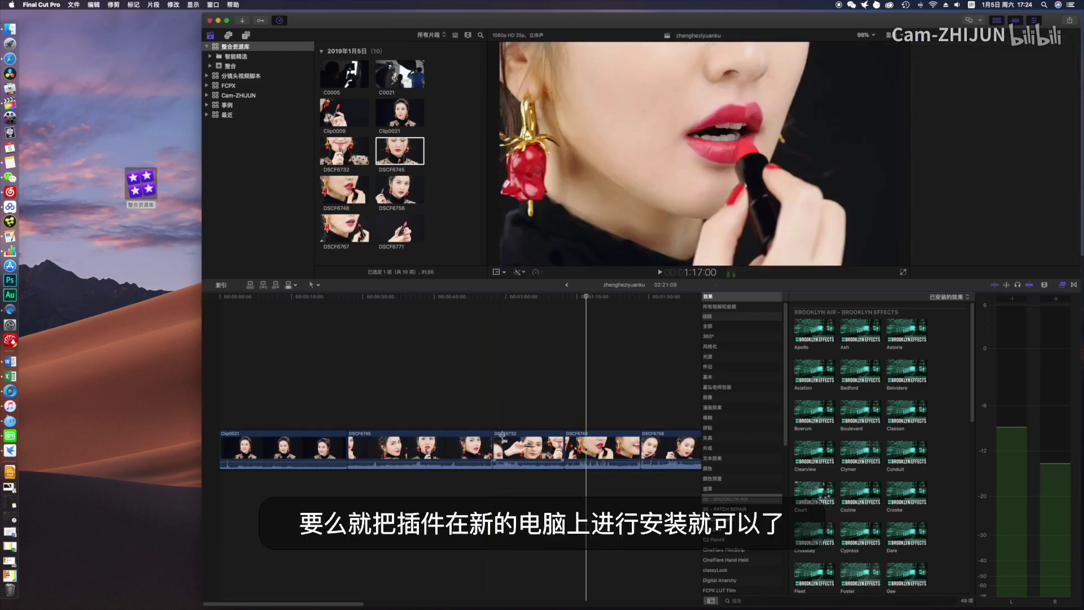